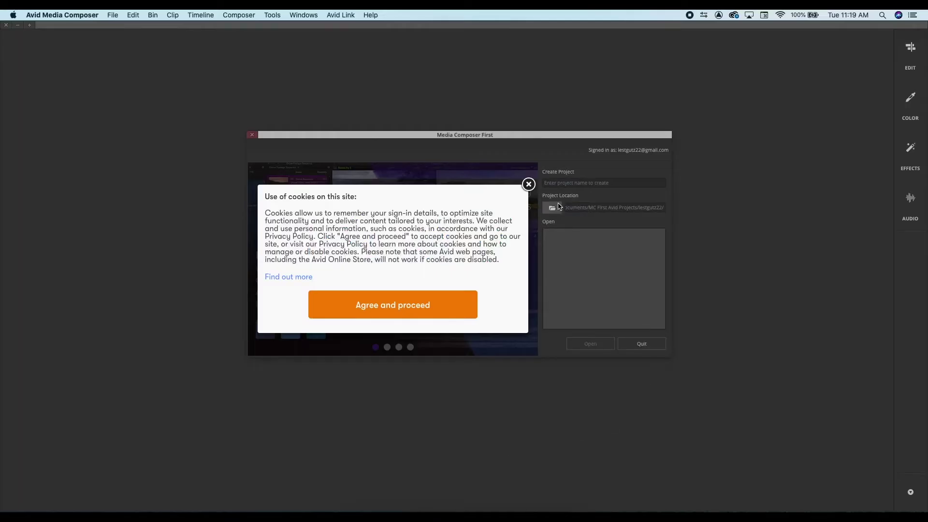
# - Name the new project 'project' in the launcher and create it
pyautogui.click(571, 183)
pyautogui.write('project')
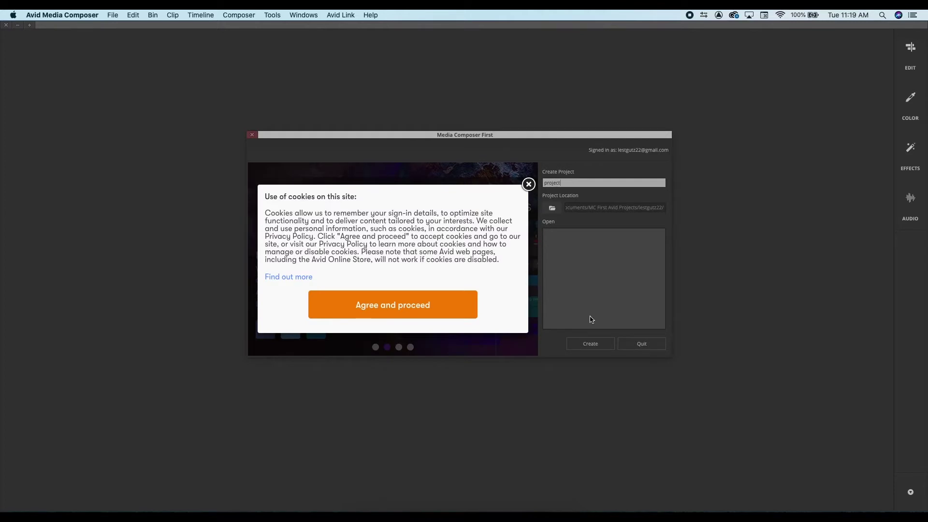
pyautogui.click(591, 344)
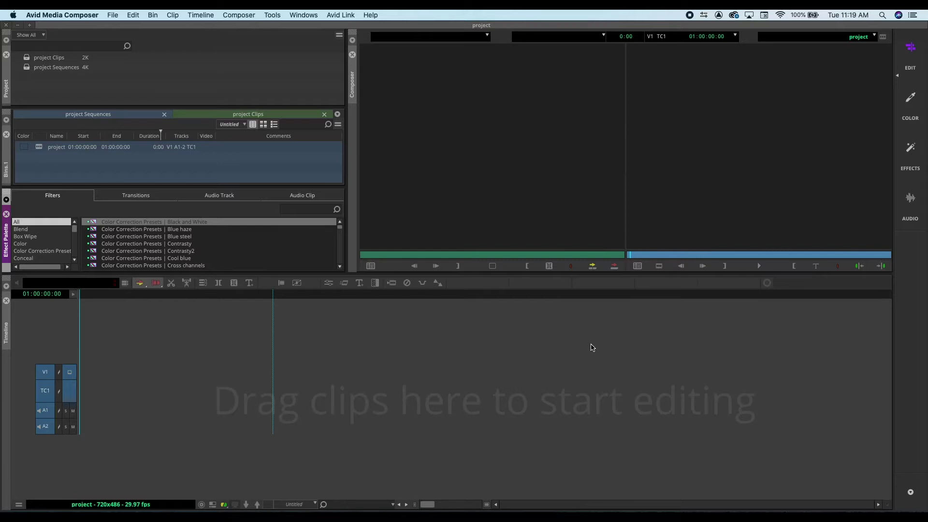
# - Close the Bins panel, then create a new project Bin, enlarge it and dock it in the left panel
pyautogui.click(5, 135)
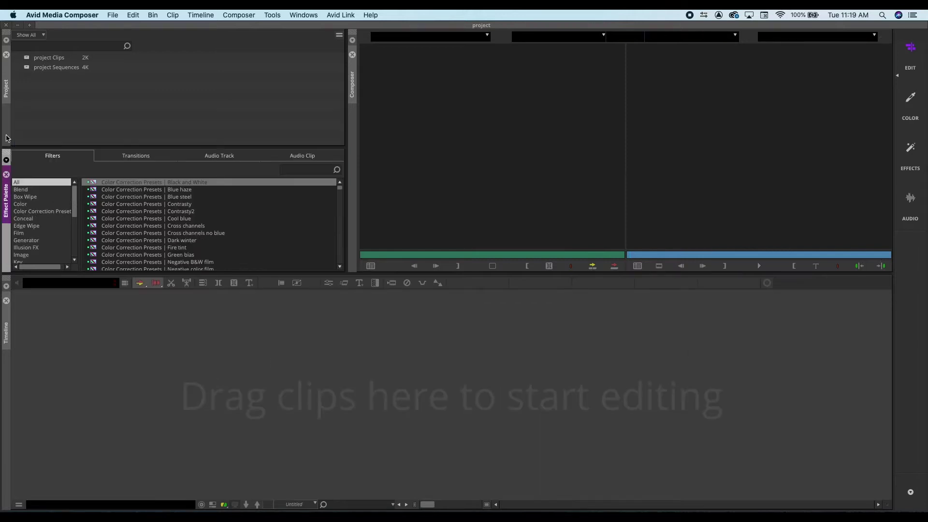
pyautogui.click(101, 113)
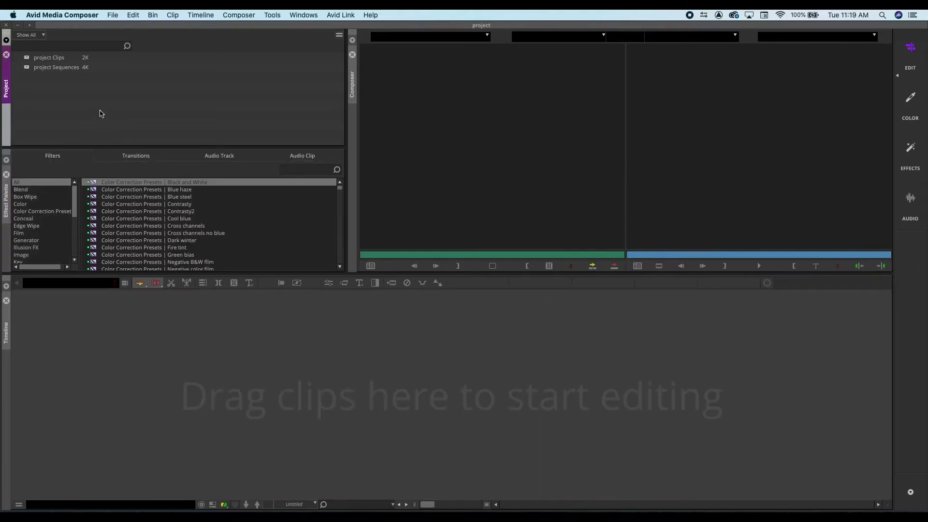
pyautogui.press('super+n')
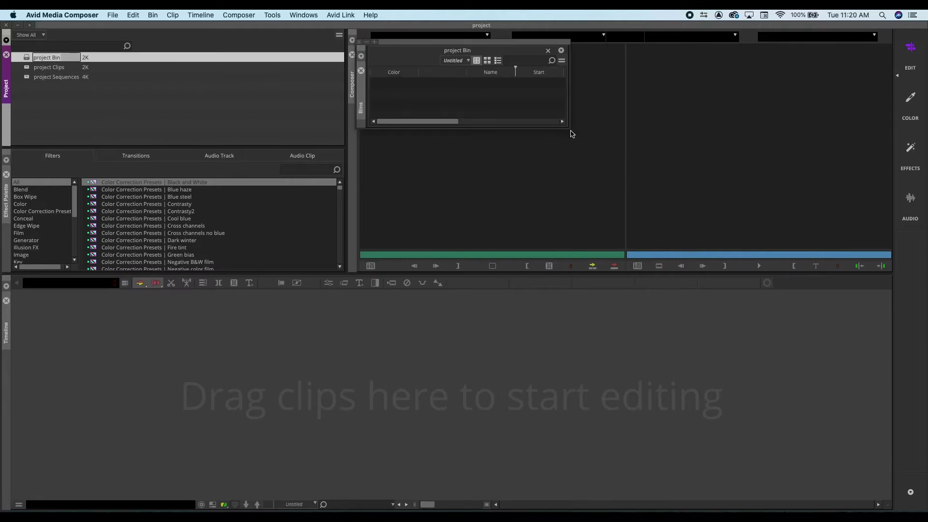
pyautogui.moveTo(568, 130); pyautogui.dragTo(610, 179)
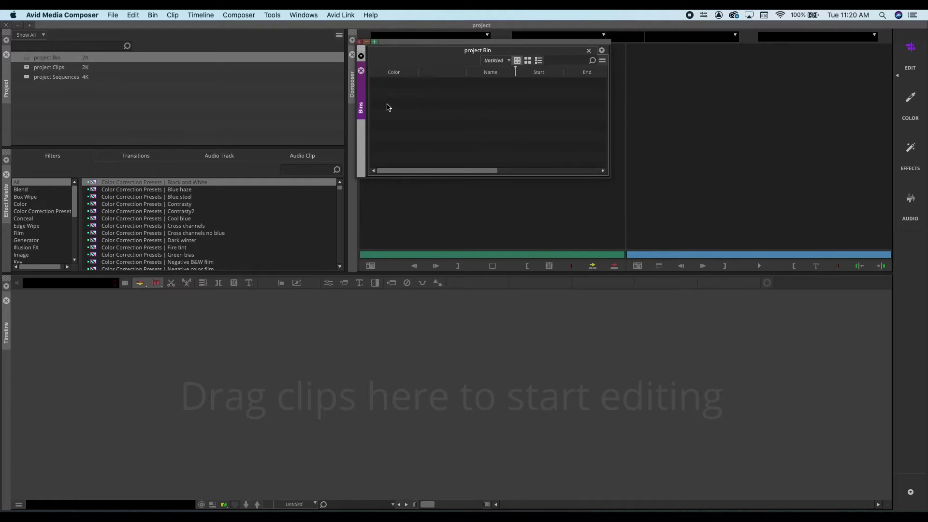
pyautogui.moveTo(365, 106); pyautogui.dragTo(176, 150)
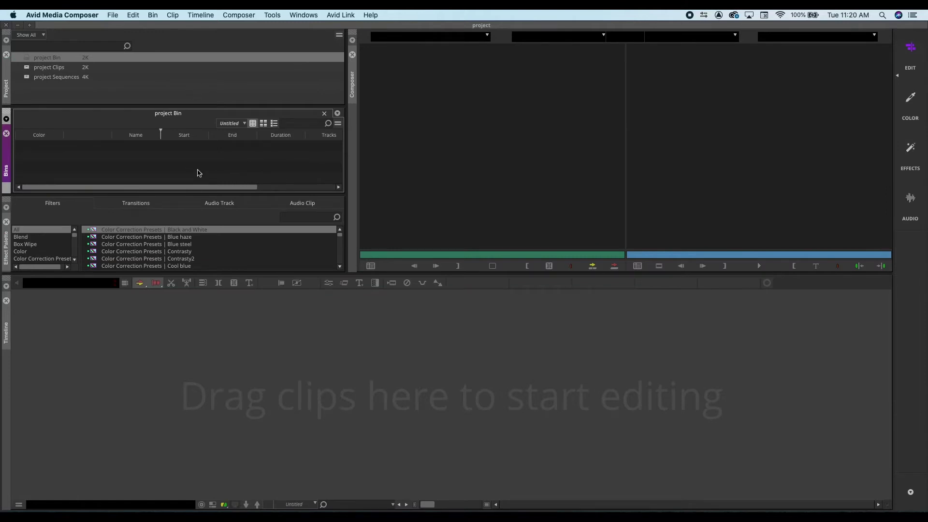
pyautogui.hotkey('shift', 'i')
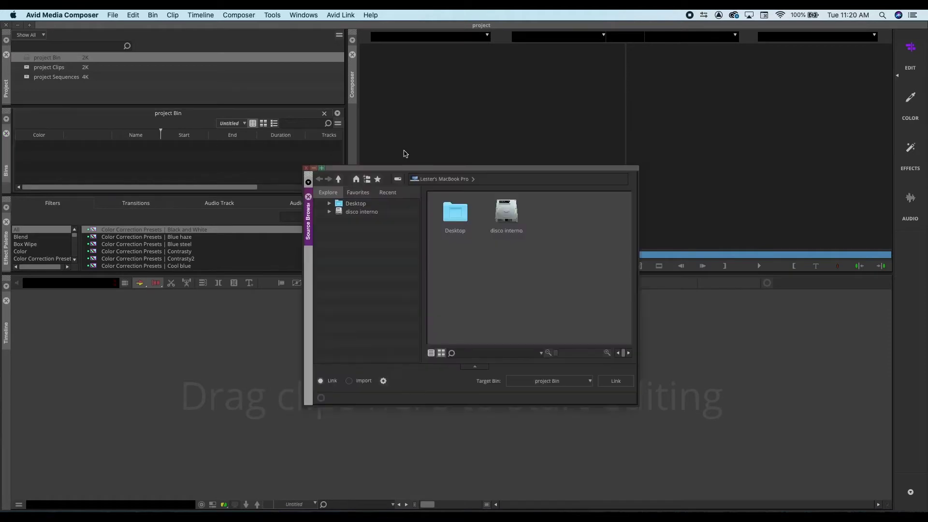
# - Link 20161015_220434.mp4 from Desktop/Media composer/video into the project Bin
pyautogui.moveTo(478, 171); pyautogui.dragTo(442, 98)
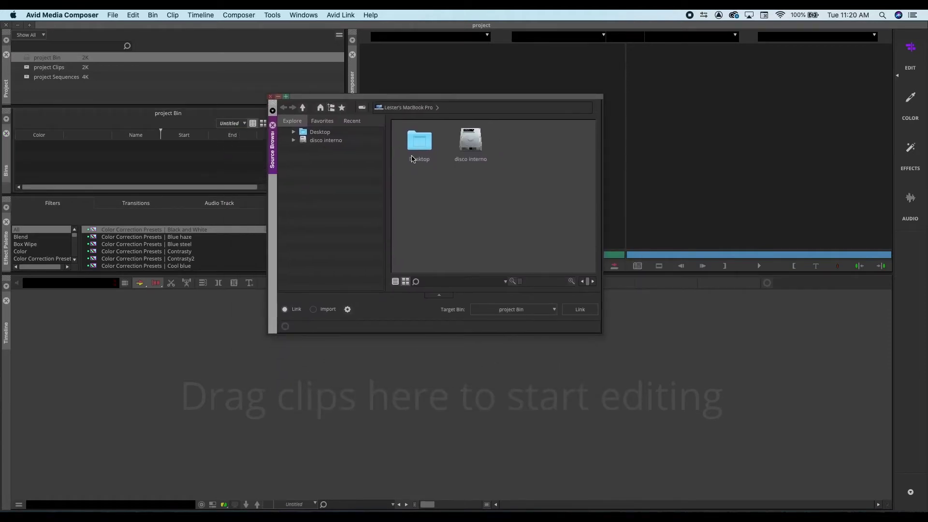
pyautogui.doubleClick(429, 141)
pyautogui.doubleClick(476, 145)
pyautogui.doubleClick(476, 146)
pyautogui.click(522, 141)
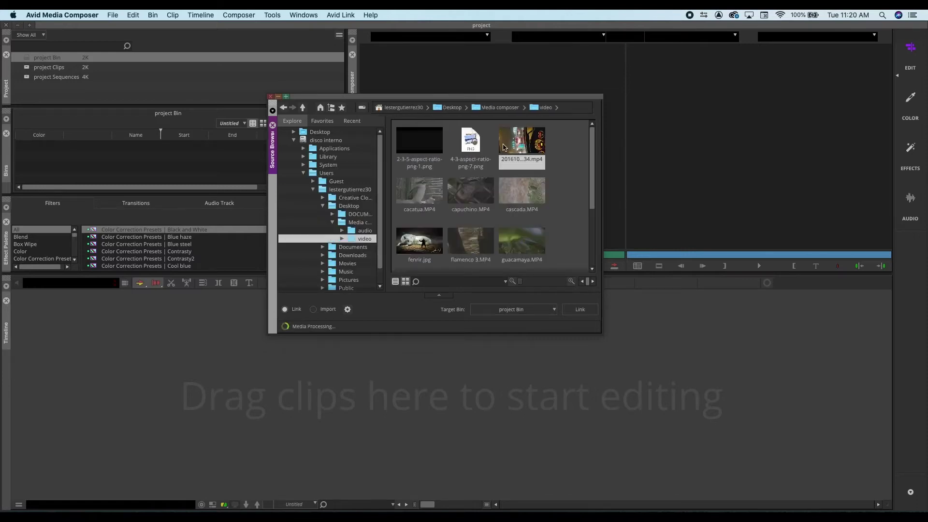
pyautogui.click(589, 312)
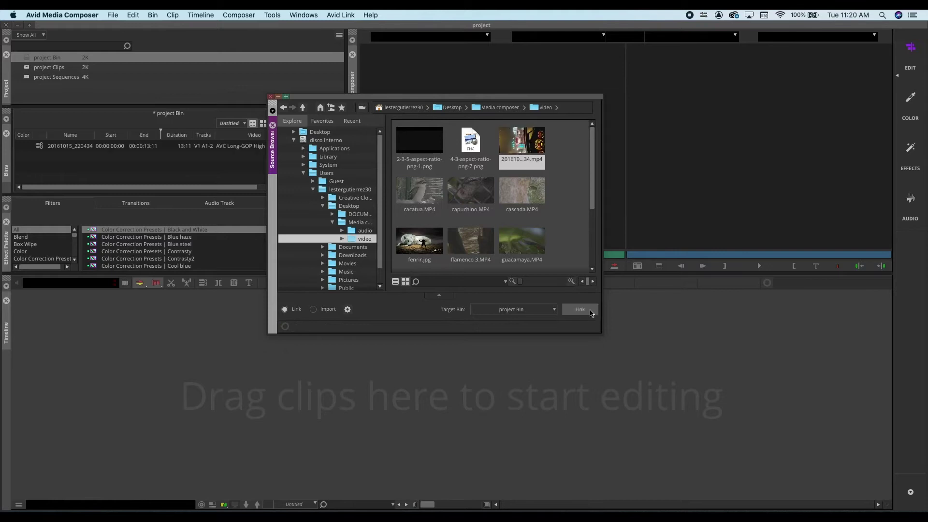
pyautogui.click(271, 96)
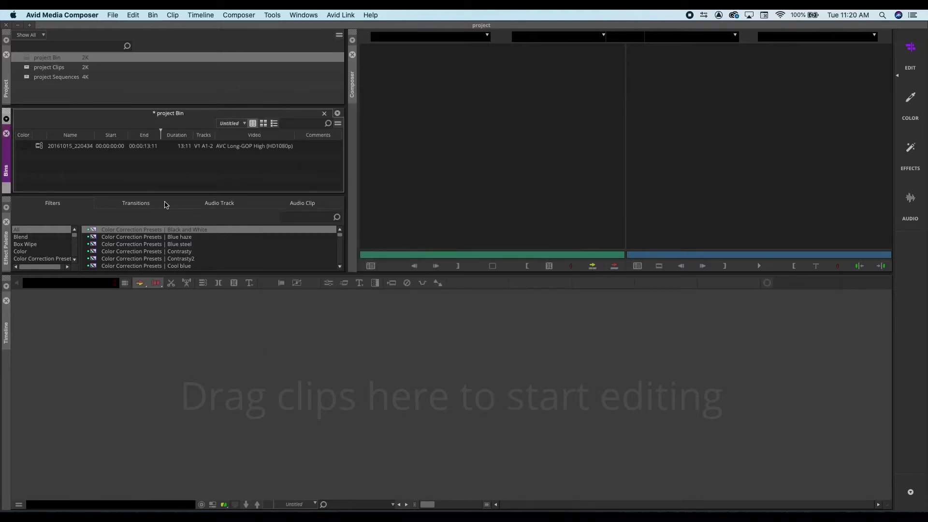
# - Load clip 20161015_220434 into the Source monitor
pyautogui.click(39, 147)
pyautogui.doubleClick(39, 147)
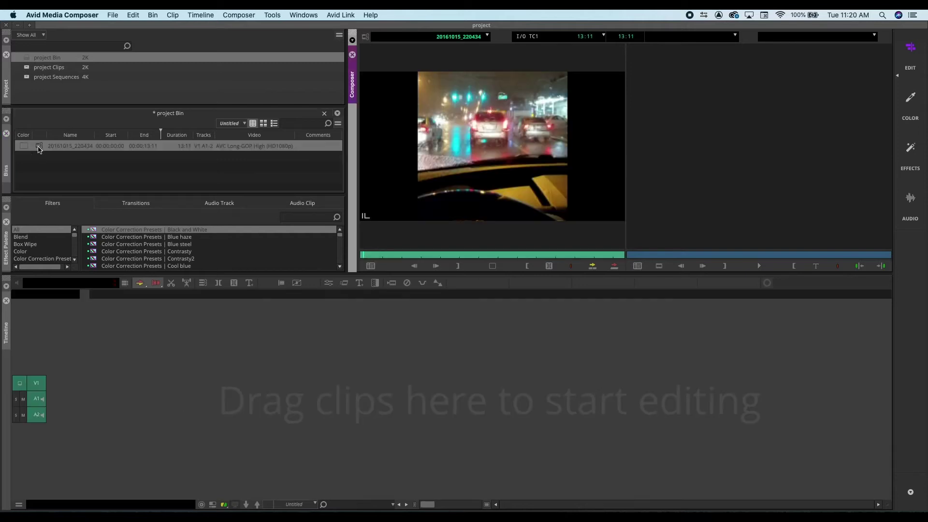
pyautogui.click(364, 257)
# - Mark an In point at the clip start and an Out point four seconds later
pyautogui.press('i')
pyautogui.press('ctrl')
pyautogui.press('ctrl')
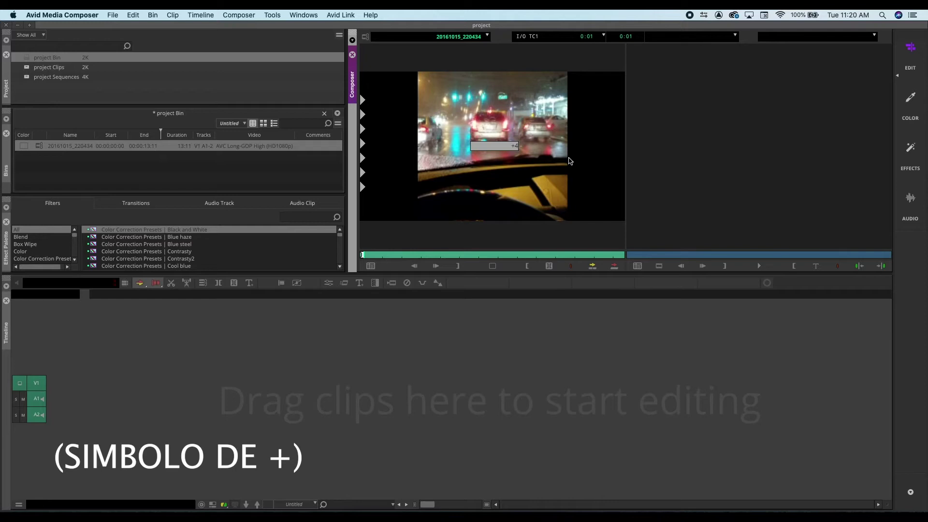
pyautogui.write('00')
pyautogui.press('Return')
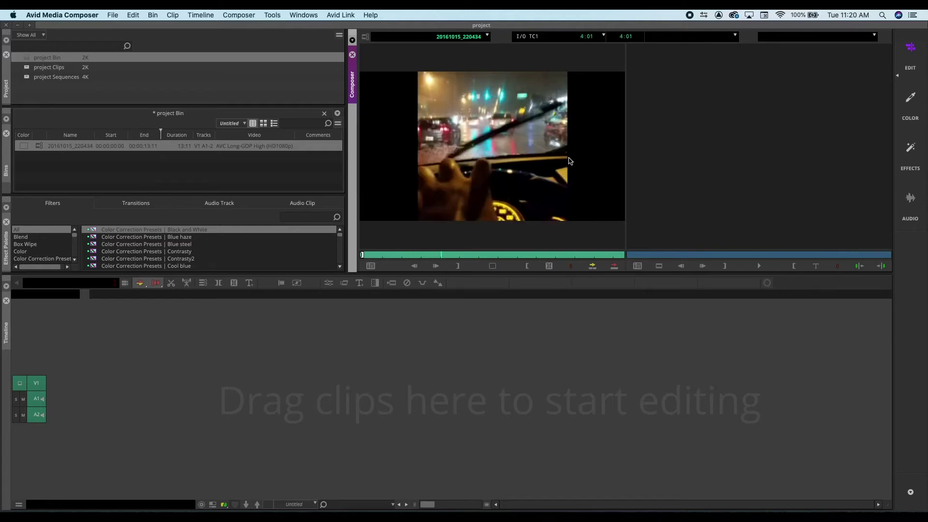
pyautogui.press('o')
# - Splice the marked clip into a new HD 1080, 29.97 fps sequence, then add a V2 track
pyautogui.press('v')
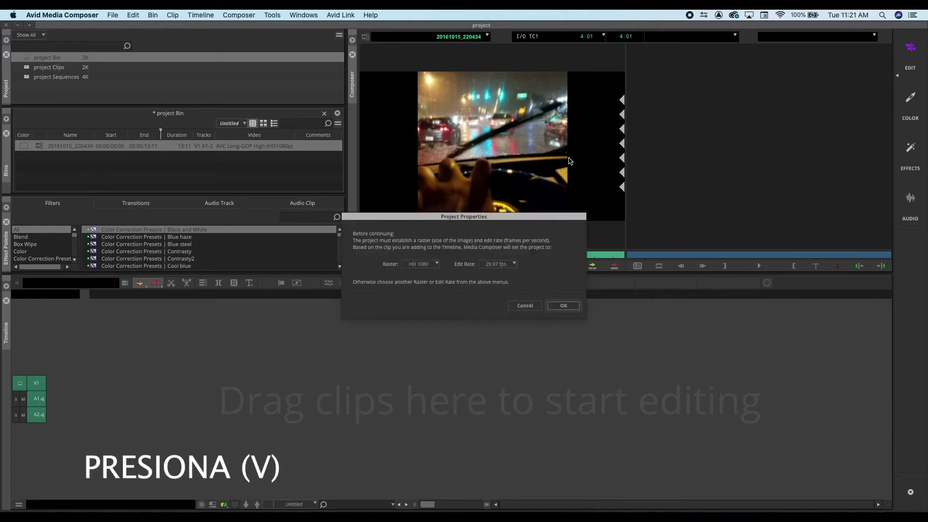
pyautogui.click(569, 307)
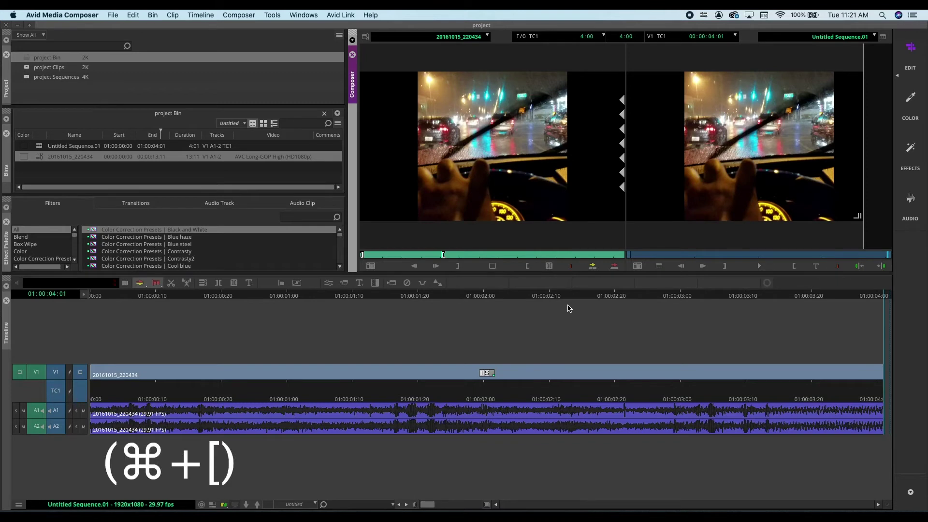
pyautogui.press('super+bracketleft')
pyautogui.press('super+bracketleft')
pyautogui.press('super+bracketleft')
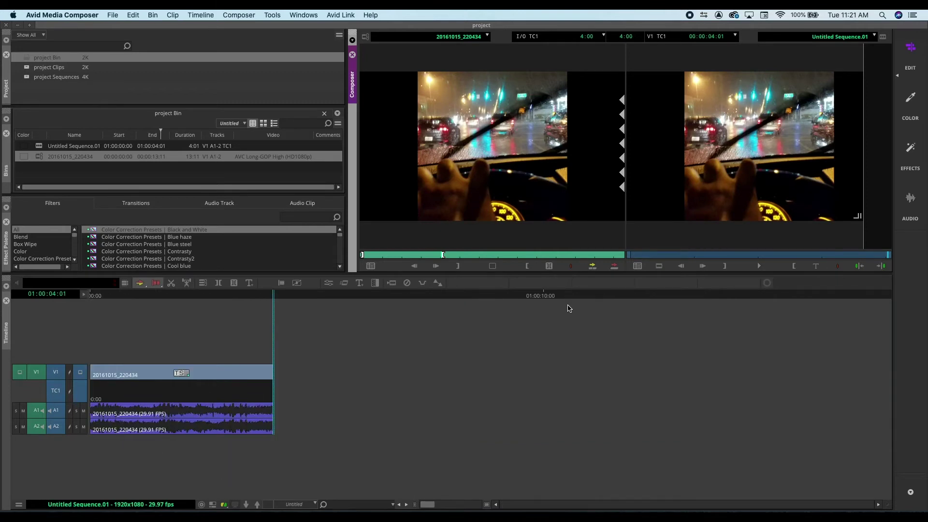
pyautogui.press('super+bracketleft')
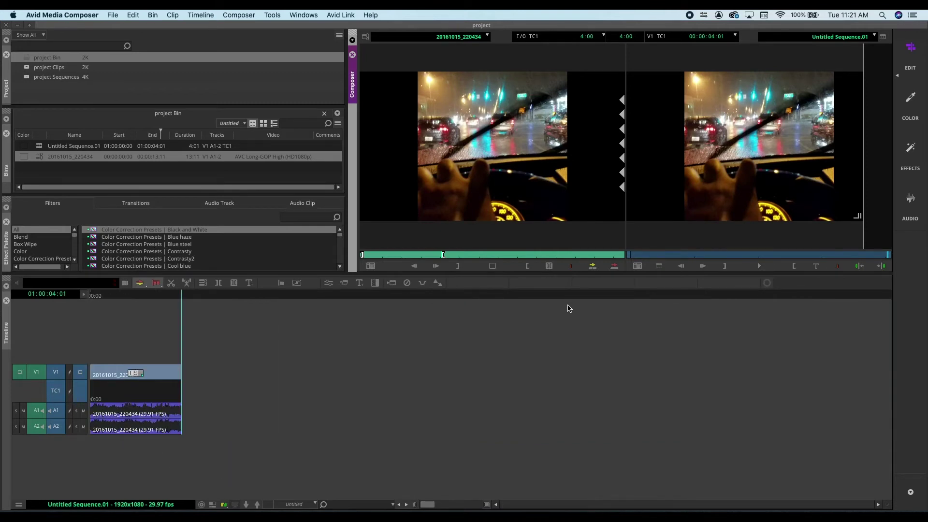
pyautogui.press('super+bracketright')
pyautogui.press('super+bracketright')
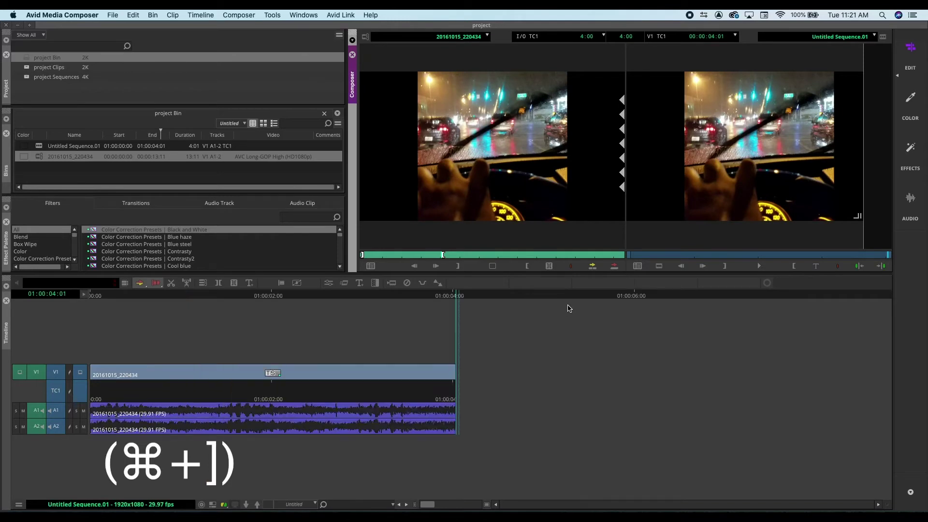
pyautogui.press('super+bracketright')
pyautogui.press('super+bracketleft')
pyautogui.press('super+bracketleft')
pyautogui.press('super+bracketright')
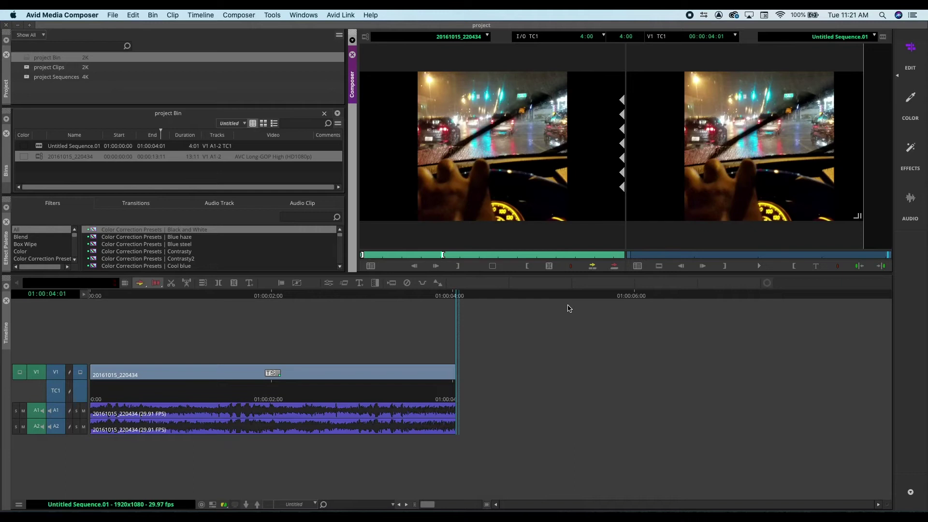
pyautogui.press('super+y')
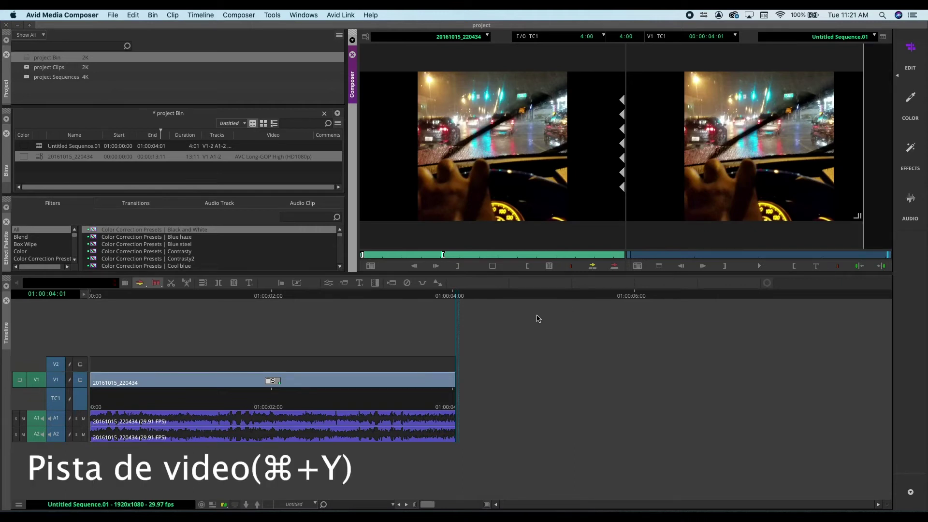
# - Copy the V1 clip, move it up to V2, and paste the copy onto V1 at the sequence start
pyautogui.click(314, 383)
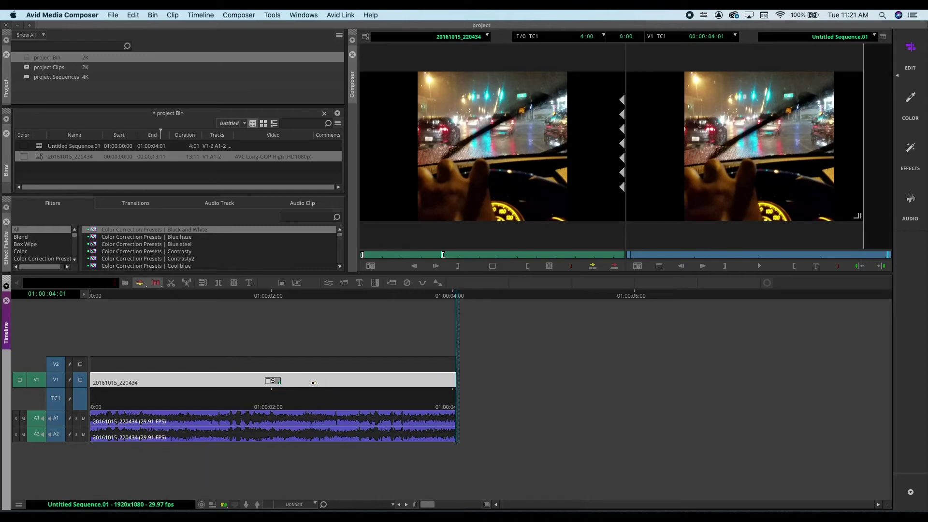
pyautogui.press('super+c')
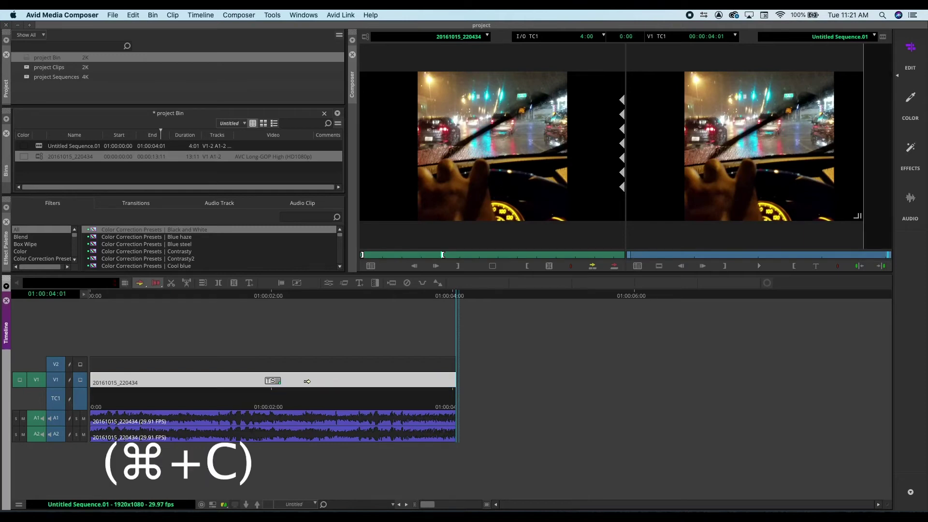
pyautogui.moveTo(297, 380); pyautogui.dragTo(296, 365)
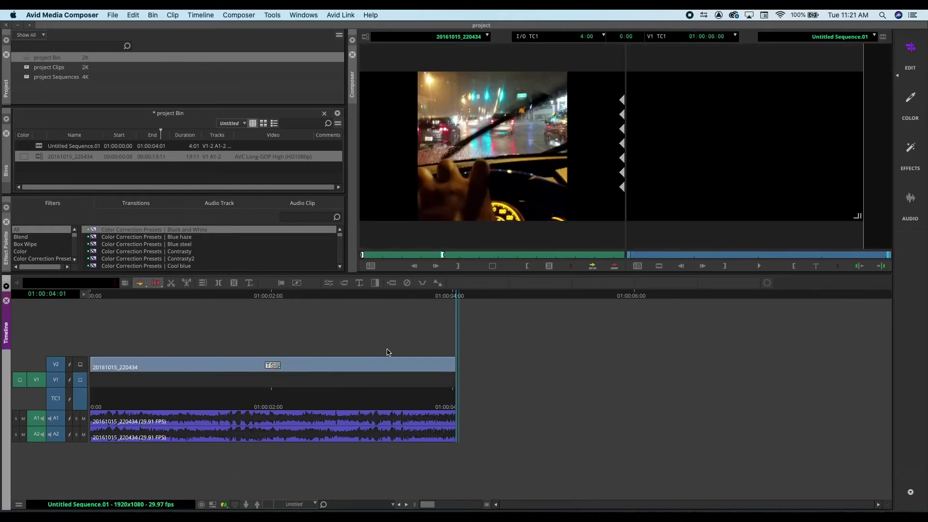
pyautogui.moveTo(457, 297); pyautogui.dragTo(89, 310)
pyautogui.press('cmd+v')
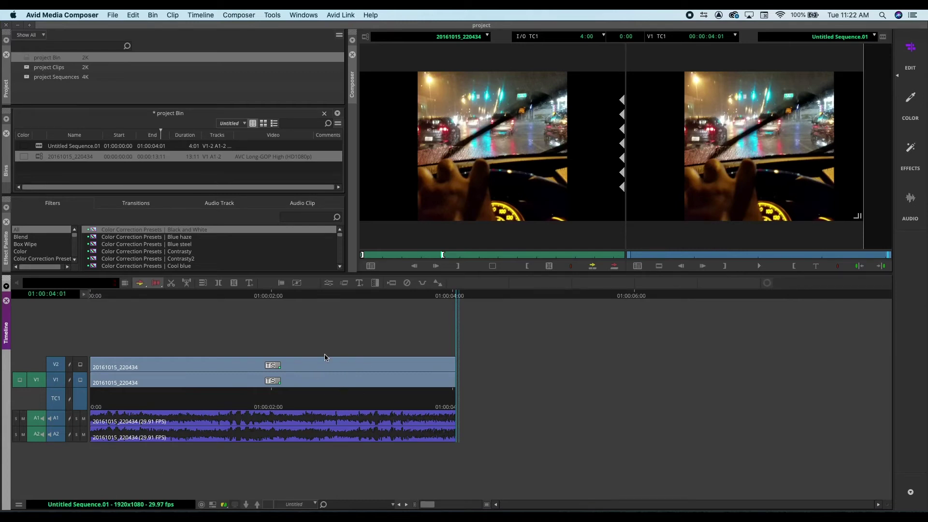
# - Open the Effect Palette with Cmd+8 and filter it by '3d'
pyautogui.click(7, 259)
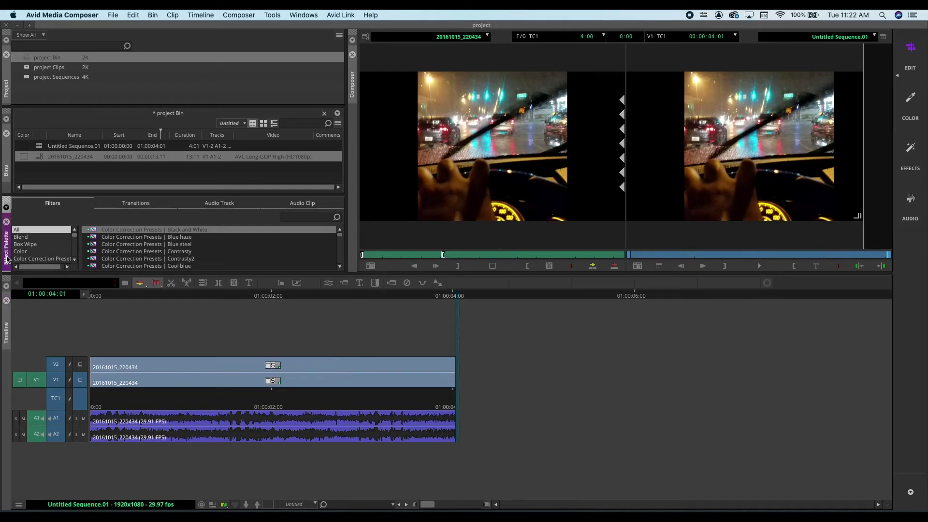
pyautogui.click(7, 222)
pyautogui.press('super+8')
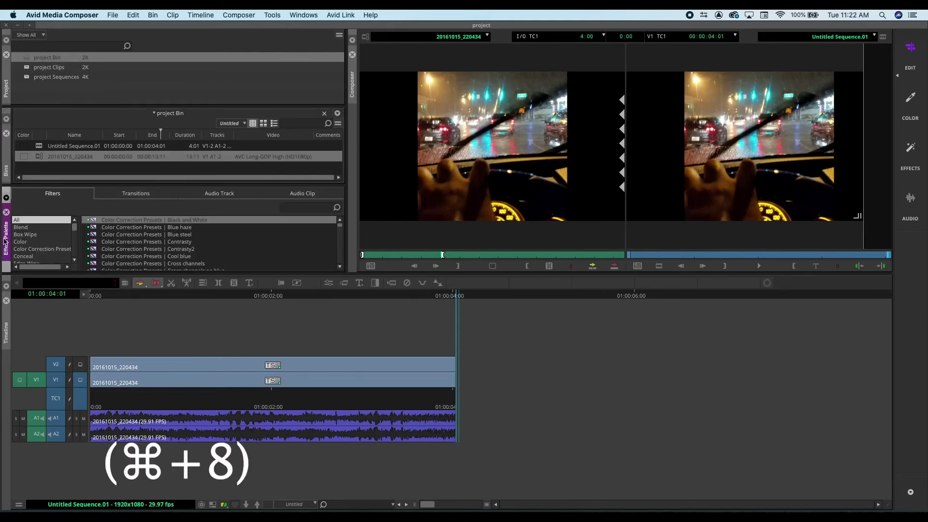
pyautogui.click(304, 208)
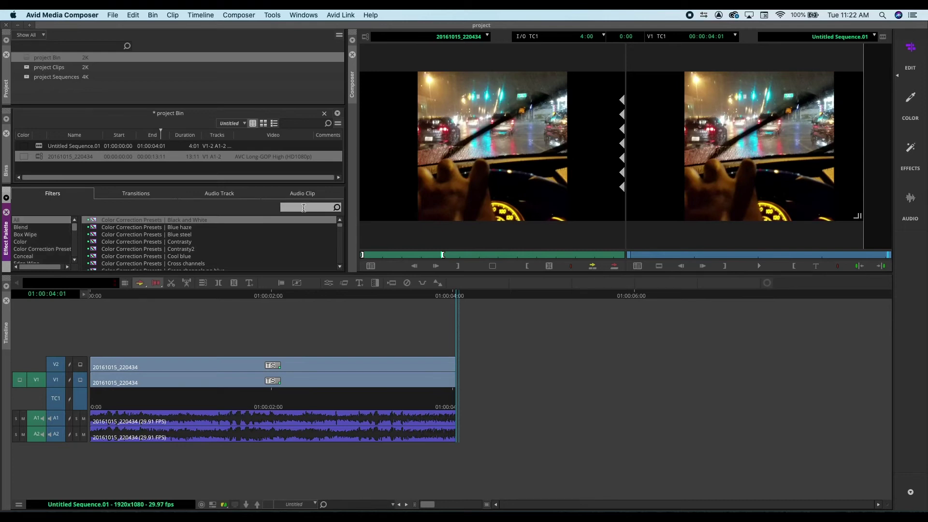
pyautogui.write('3d')
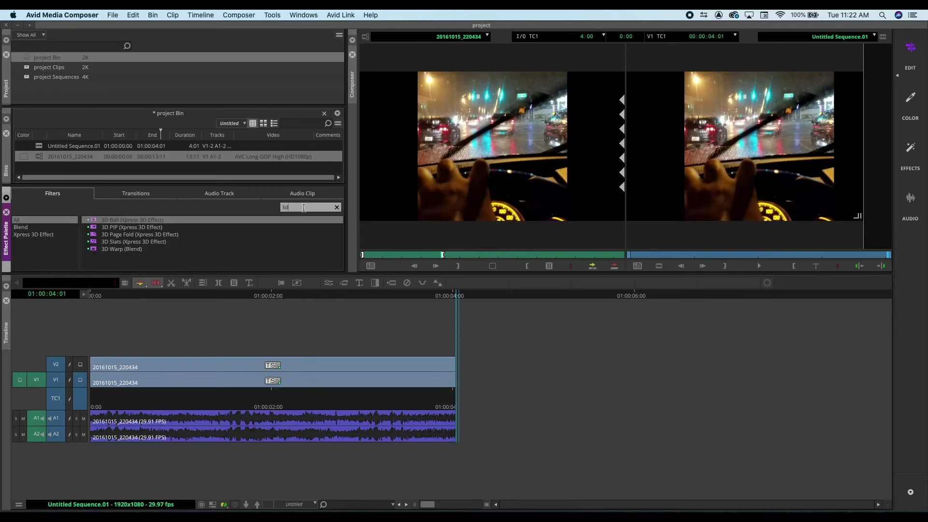
pyautogui.write('w')
pyautogui.press('BackSpace')
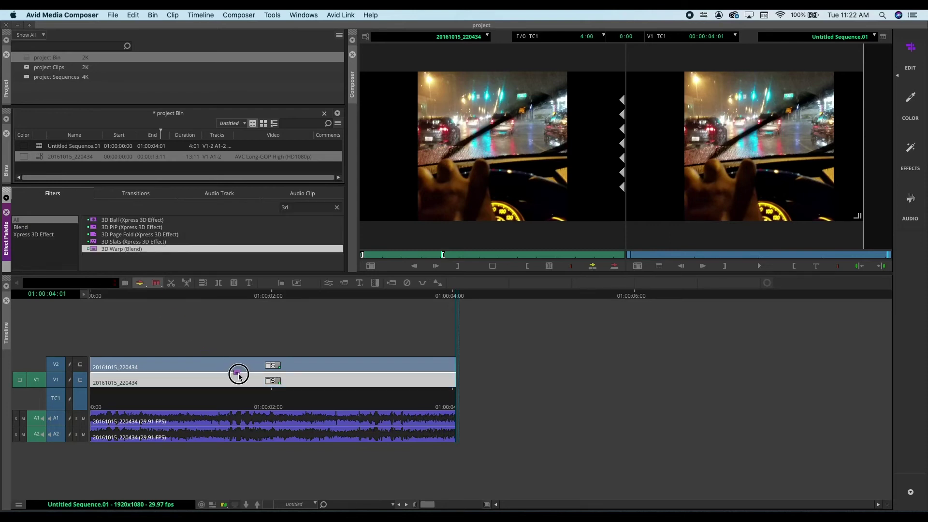
# - Drop 3D Warp onto the V2 and V1 clips and float the Effect Editor as a larger window
pyautogui.moveTo(122, 249); pyautogui.dragTo(261, 366)
pyautogui.moveTo(104, 249); pyautogui.dragTo(242, 381)
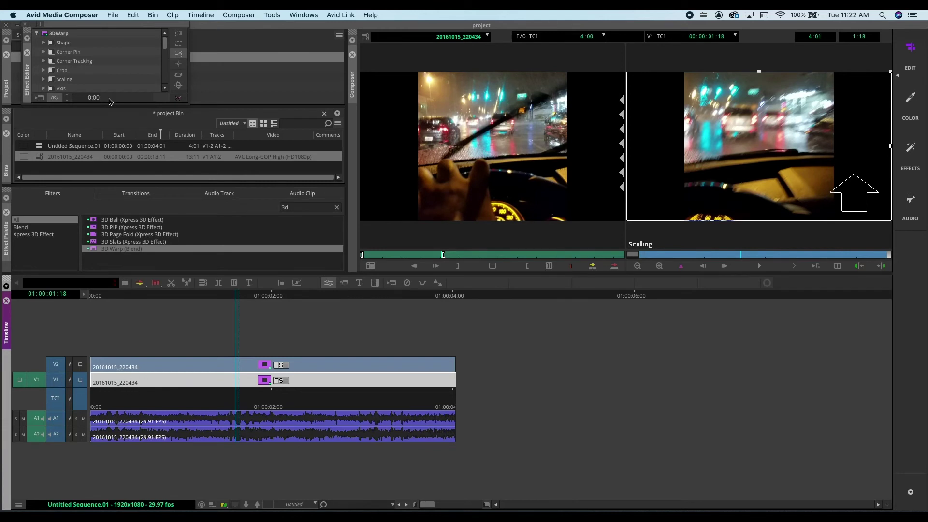
pyautogui.moveTo(27, 74); pyautogui.dragTo(220, 212)
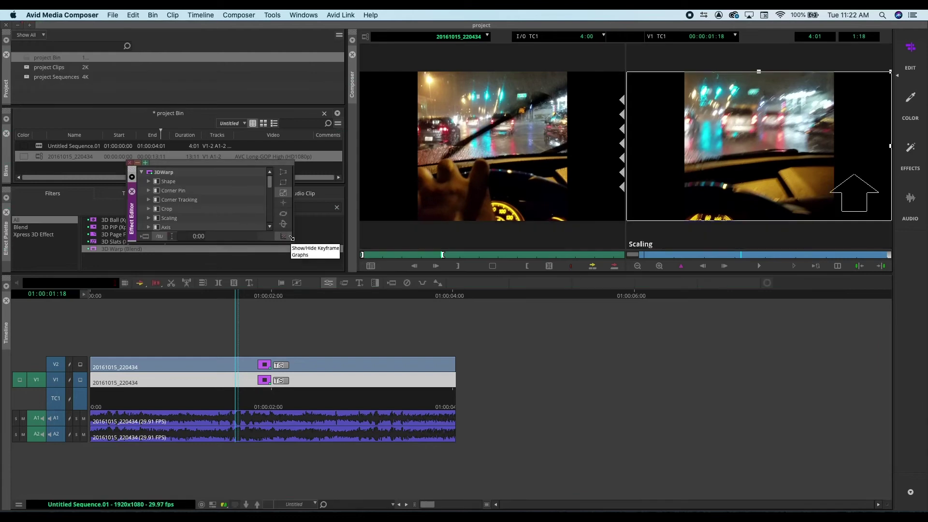
pyautogui.moveTo(292, 240); pyautogui.dragTo(378, 420)
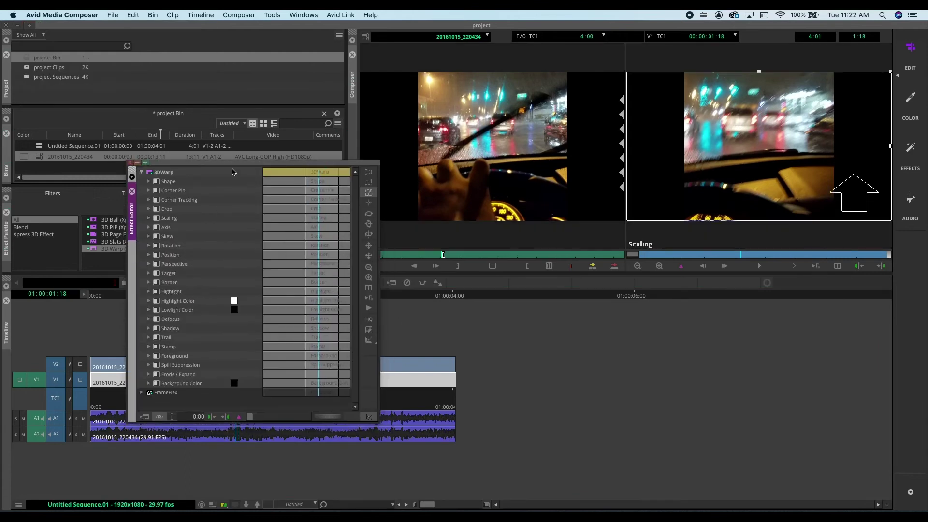
pyautogui.moveTo(173, 167); pyautogui.dragTo(95, 56)
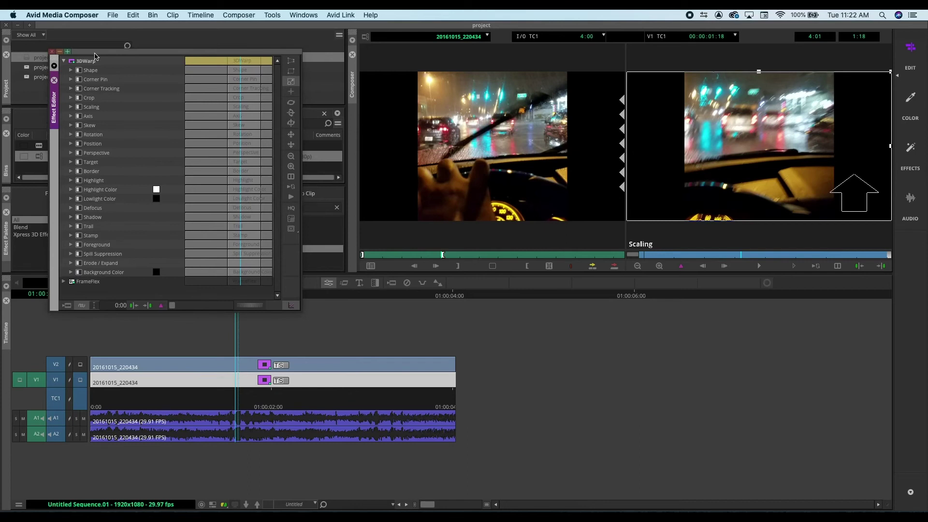
pyautogui.moveTo(95, 56); pyautogui.dragTo(100, 28)
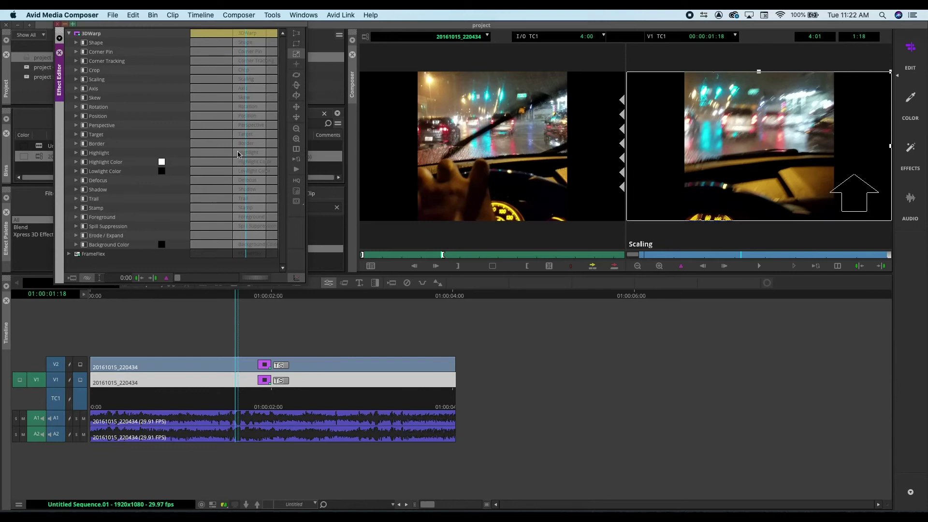
pyautogui.moveTo(305, 288); pyautogui.dragTo(313, 302)
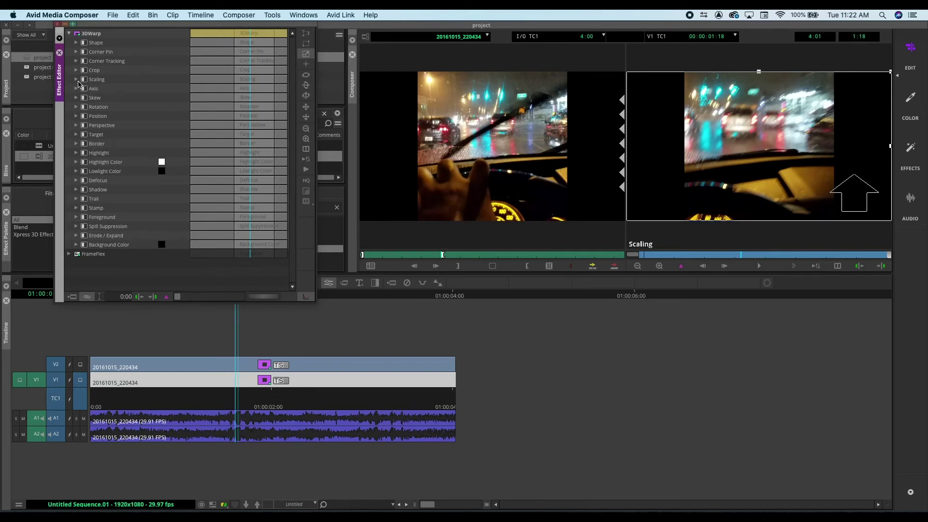
pyautogui.click(76, 180)
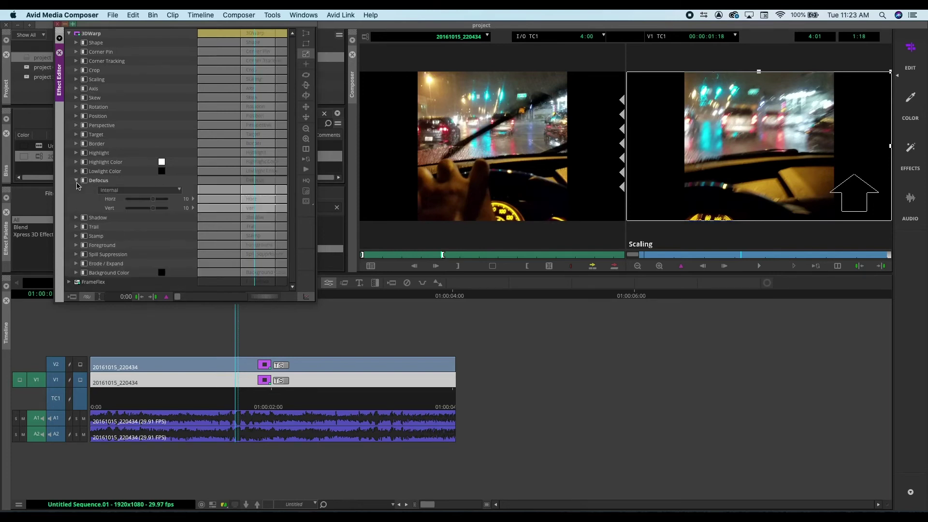
# - Set V1's 3D Warp Defocus to 15 and Scaling X/Y to 183
pyautogui.moveTo(161, 199); pyautogui.dragTo(167, 208)
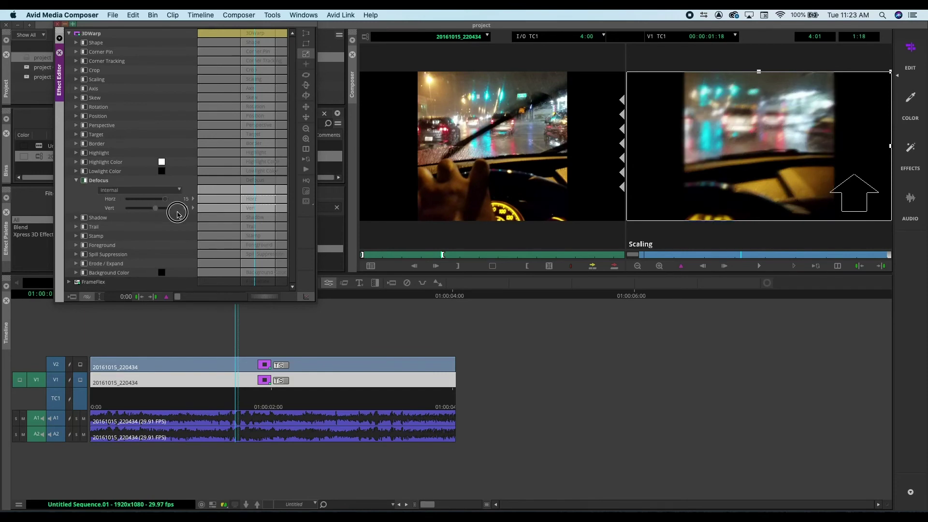
pyautogui.click(76, 79)
pyautogui.moveTo(131, 90); pyautogui.dragTo(140, 94)
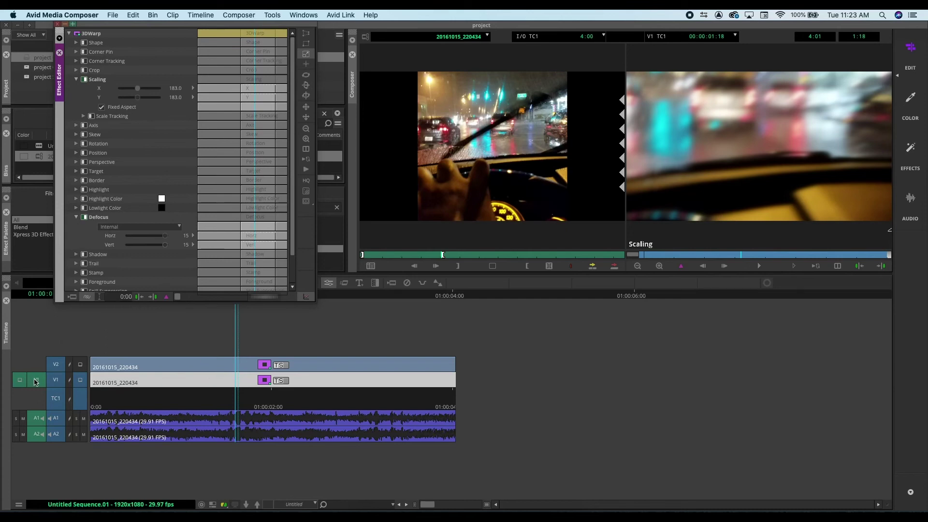
pyautogui.moveTo(35, 381); pyautogui.dragTo(36, 364)
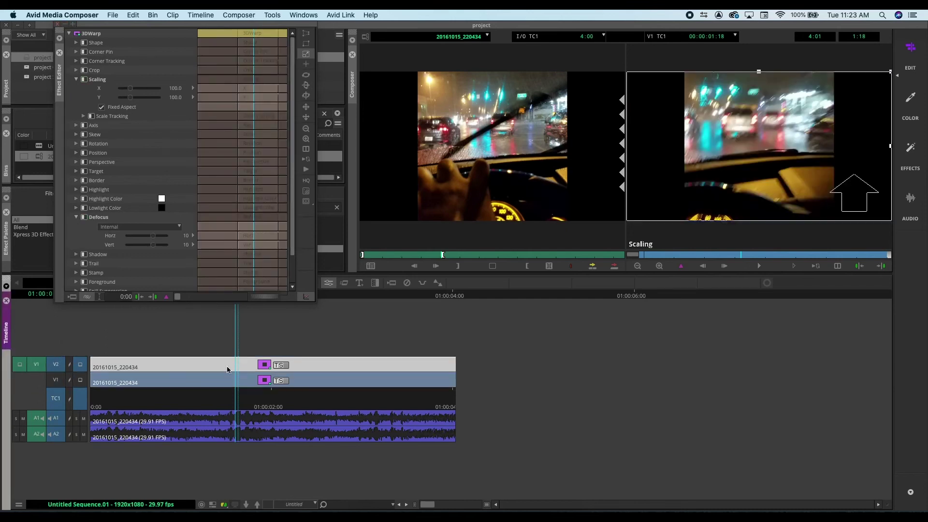
# - Crop the V2 clip to Left -561 and Right 551, then close the Effect Editor
pyautogui.click(77, 81)
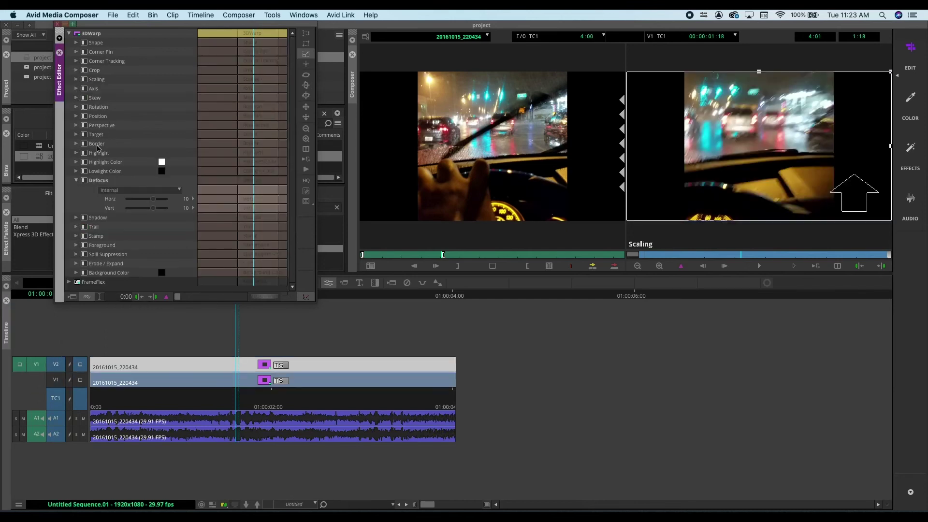
pyautogui.click(76, 181)
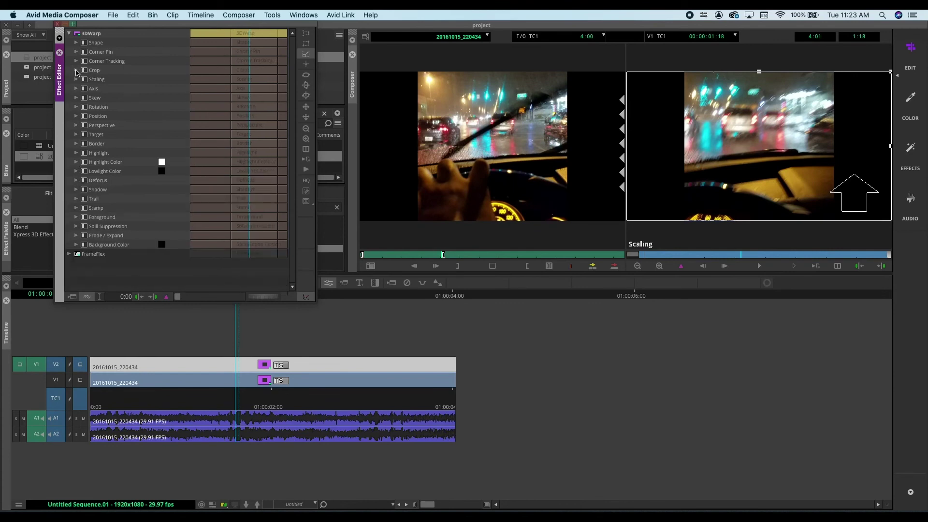
pyautogui.click(76, 70)
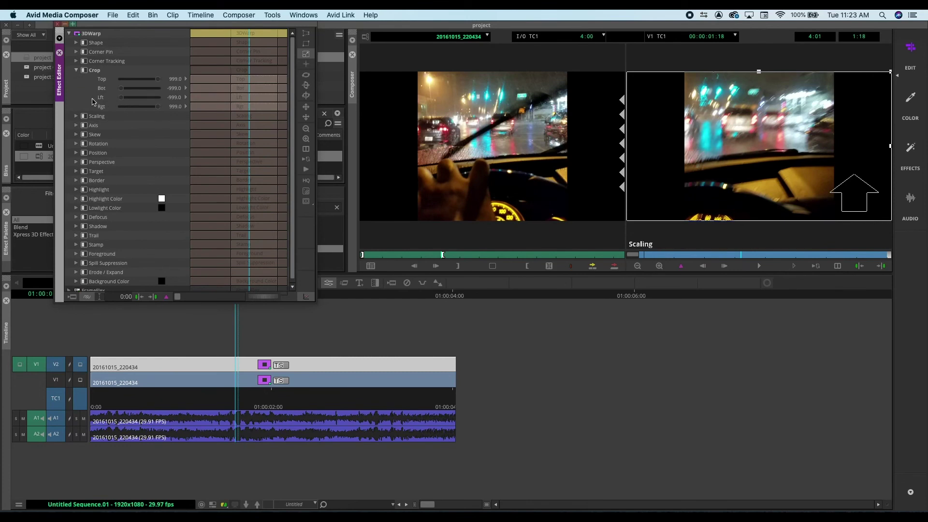
pyautogui.moveTo(120, 99); pyautogui.dragTo(128, 101)
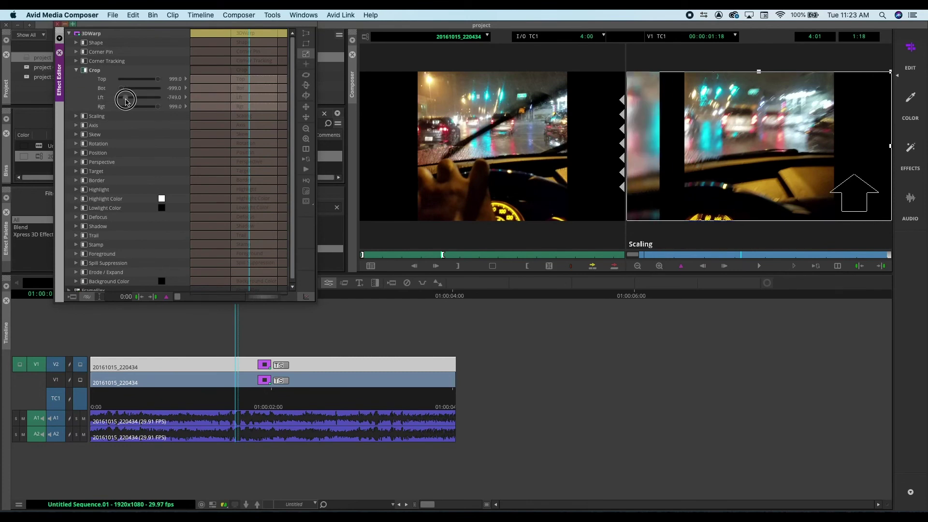
pyautogui.moveTo(128, 100); pyautogui.dragTo(149, 111)
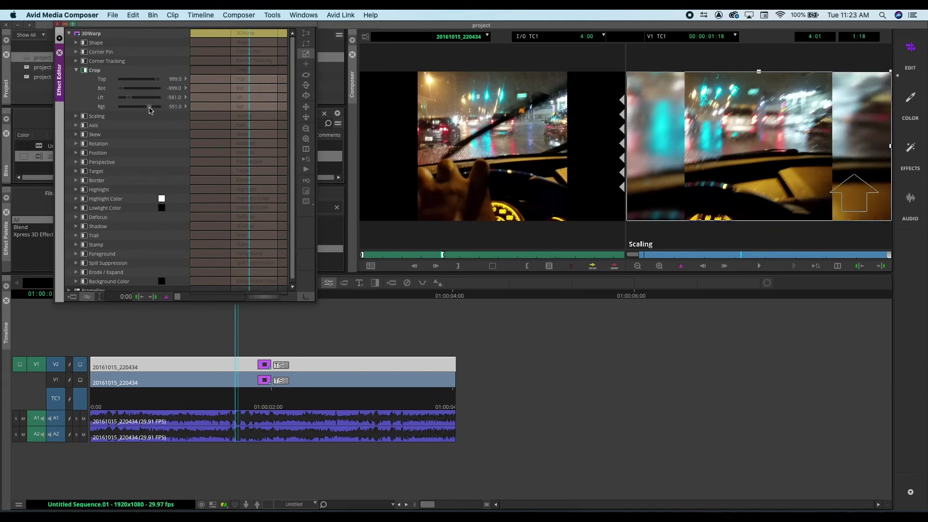
pyautogui.click(57, 24)
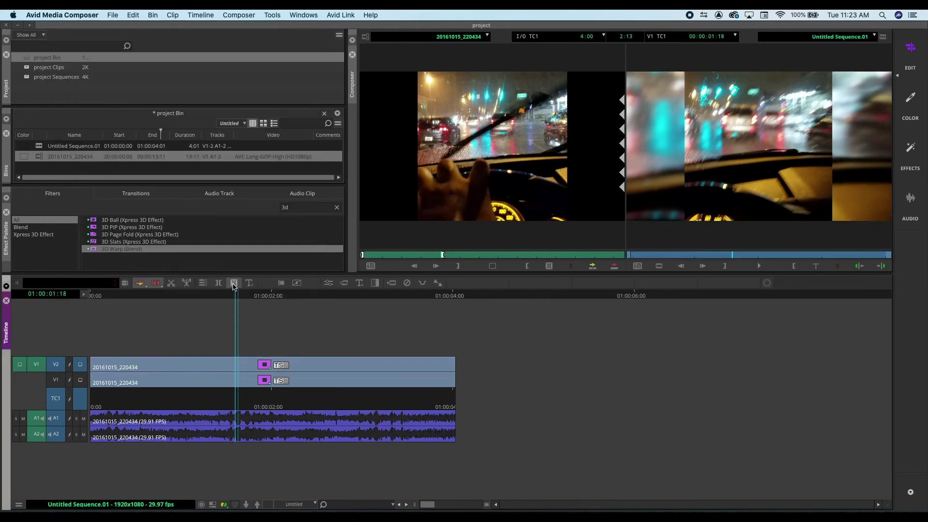
# - Play Untitled Sequence.01 from its start to review the sharp centre strip over the blurred background
pyautogui.moveTo(237, 295); pyautogui.dragTo(33, 308)
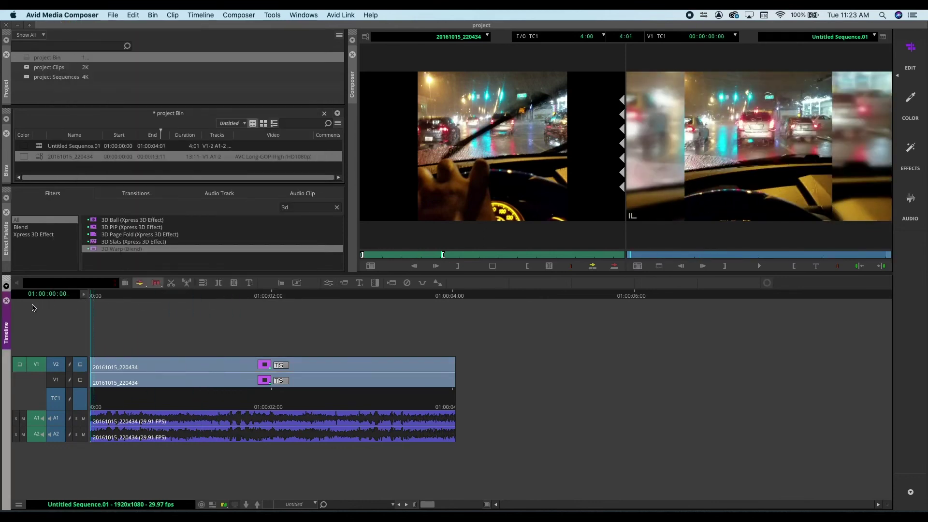
pyautogui.press('space')
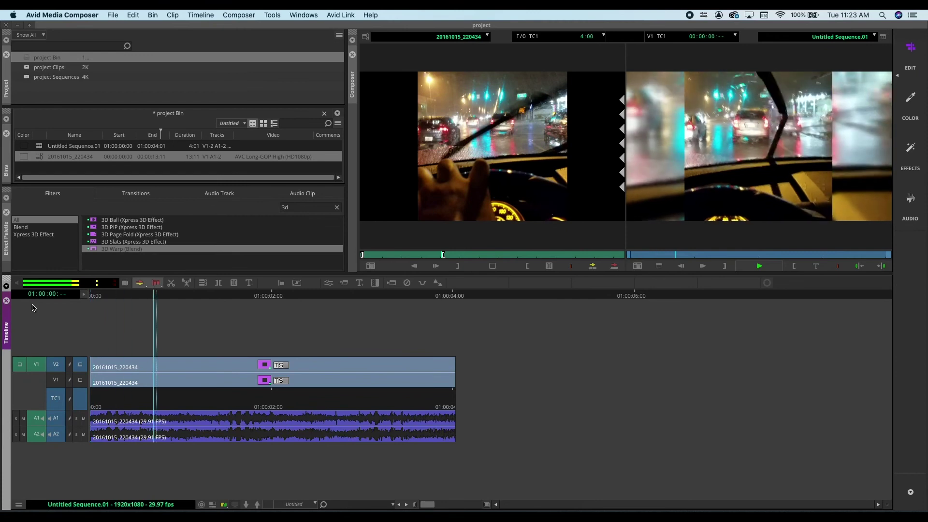